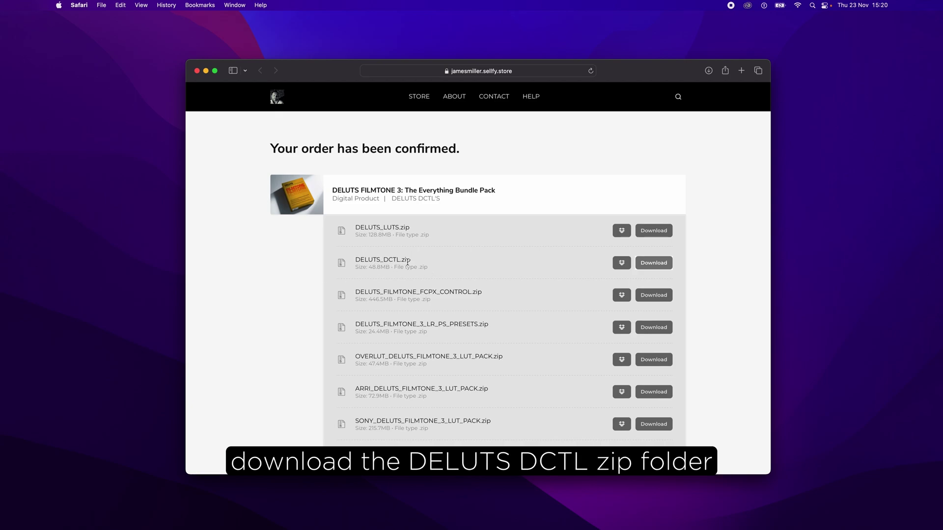
Download DELUTS_DCTL.zip from the Safari order page and minimize the browser.
{"action": "left_click", "coordinate": [657, 263]}
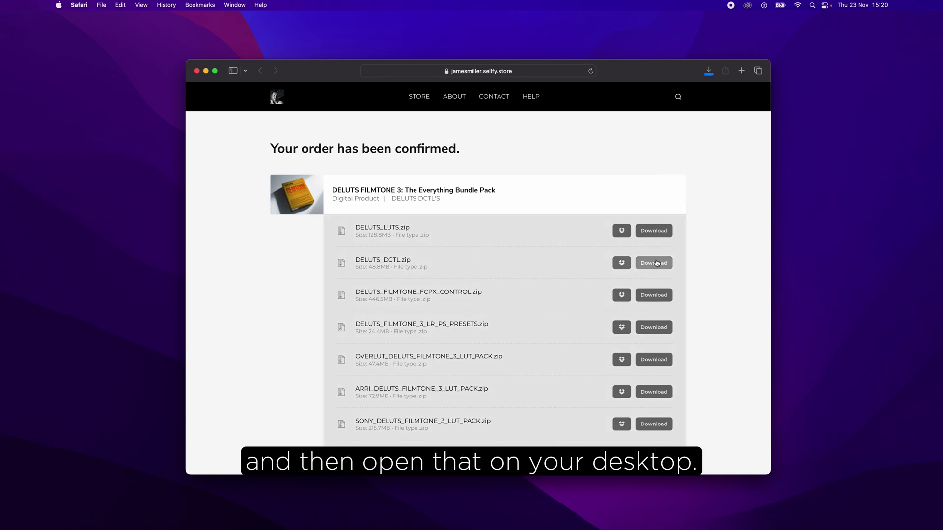
{"action": "left_click", "coordinate": [206, 71]}
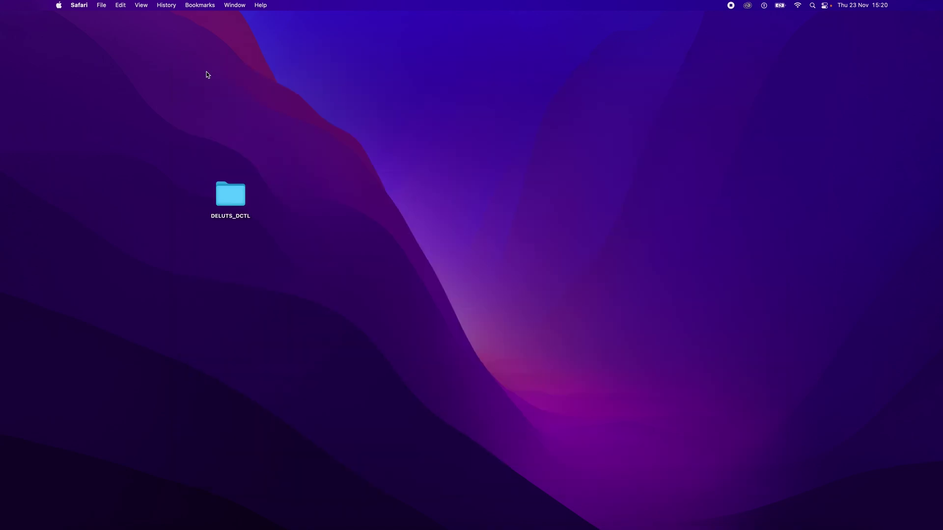
Move the DELUTS_DCTL folder into Library/Application Support/Blackmagic Design/DaVinci Resolve/LUT.
{"action": "left_click", "coordinate": [237, 194]}
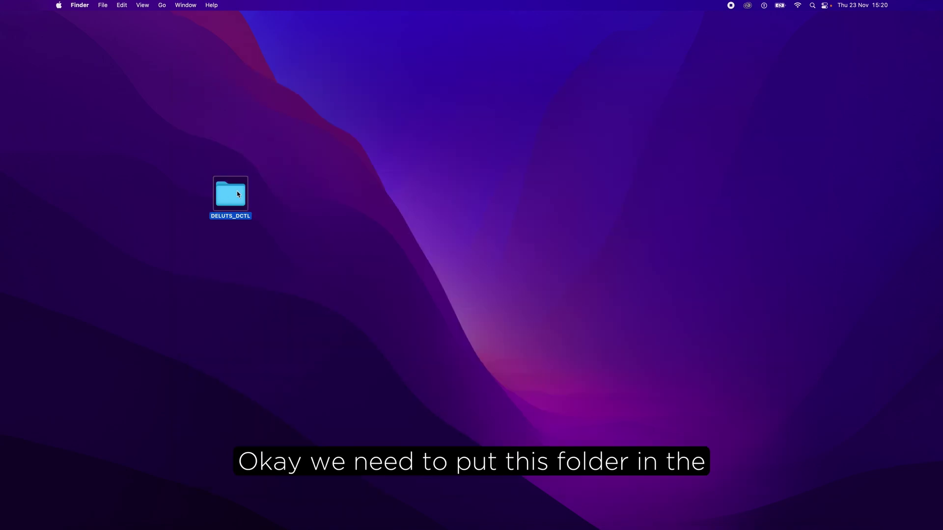
{"action": "double_click", "coordinate": [238, 194]}
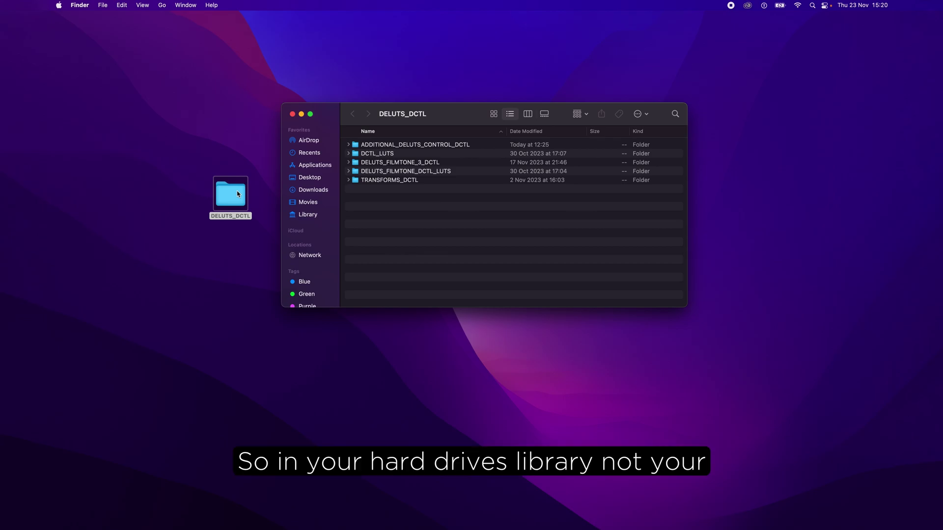
{"action": "left_click", "coordinate": [309, 215]}
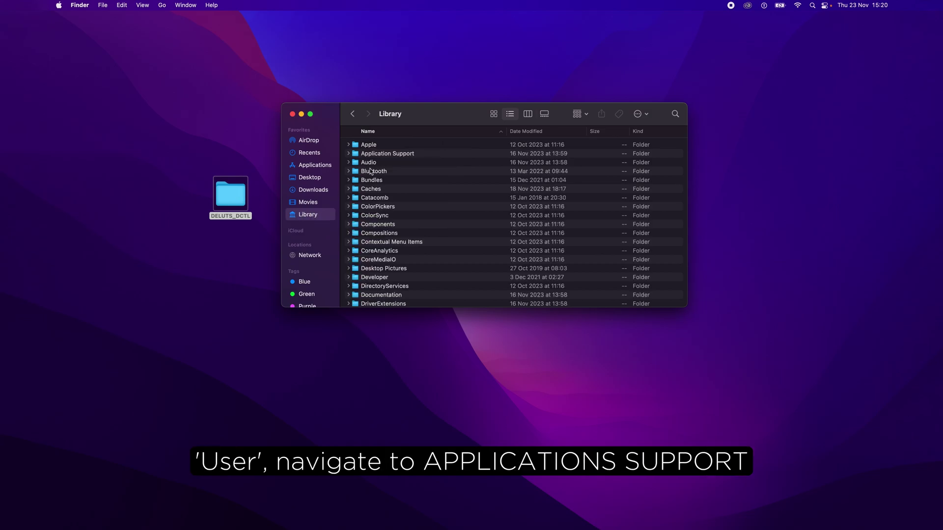
{"action": "double_click", "coordinate": [385, 154]}
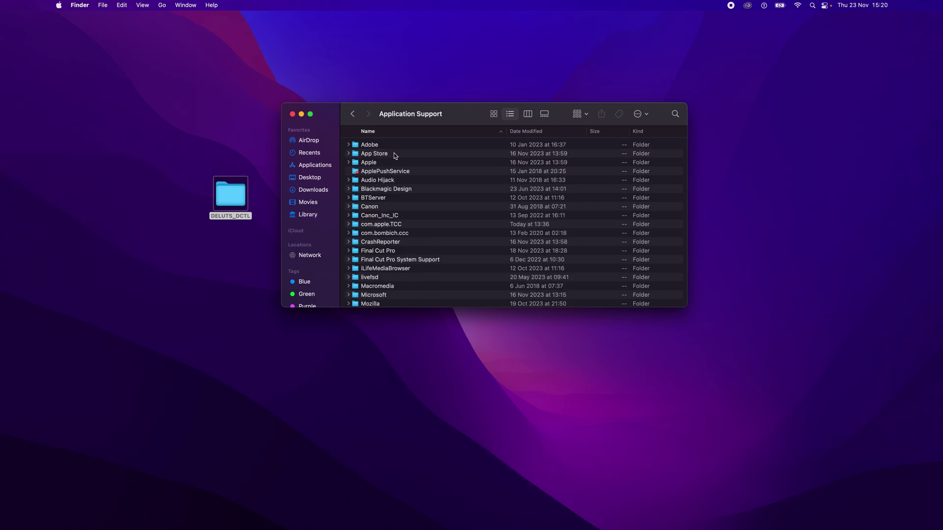
{"action": "double_click", "coordinate": [380, 190]}
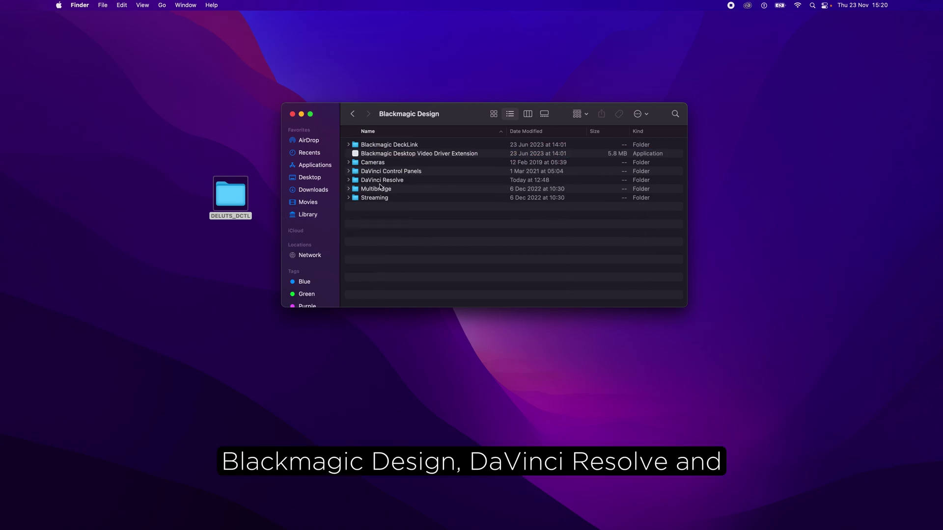
{"action": "double_click", "coordinate": [381, 181]}
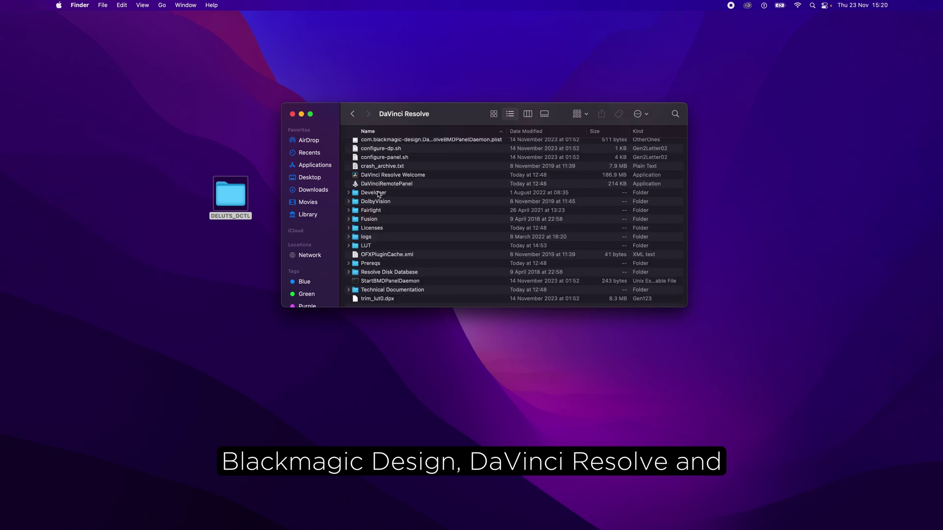
{"action": "left_click_drag", "start_coordinate": [230, 195], "coordinate": [369, 249]}
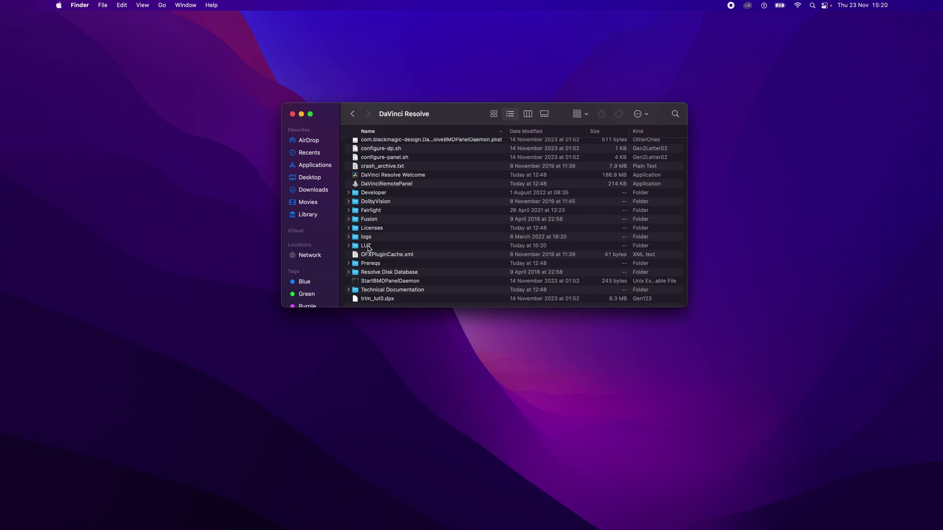
{"action": "left_click", "coordinate": [292, 114]}
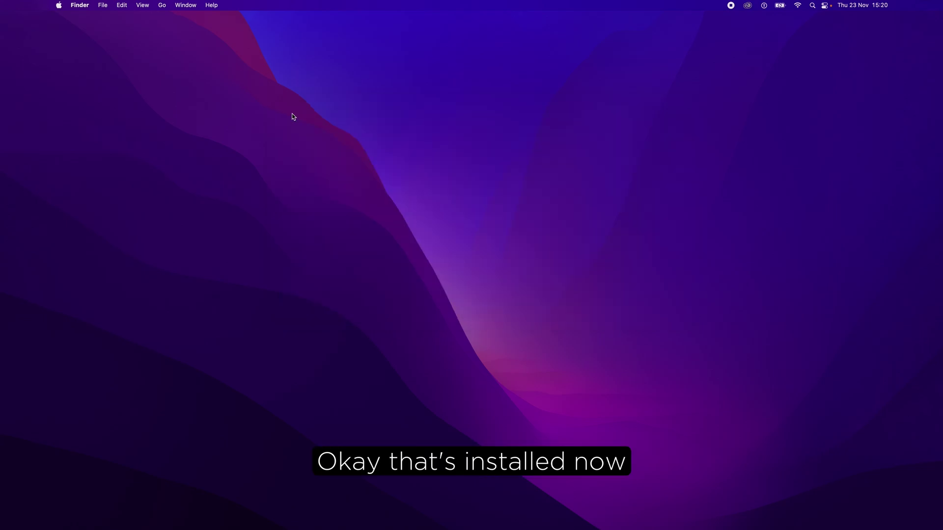
Launch DaVinci Resolve from the Dock and open the DELUTS FILMTONE project.
{"action": "left_click", "coordinate": [673, 521]}
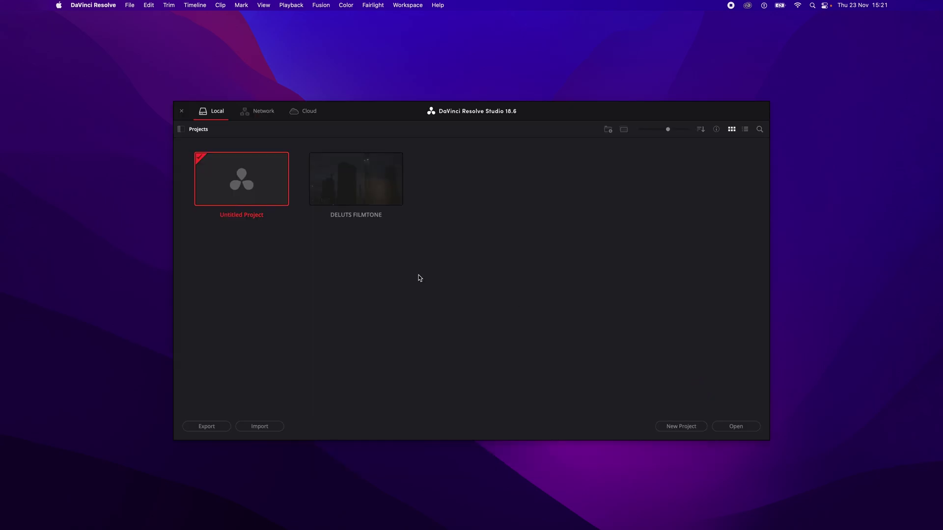
{"action": "double_click", "coordinate": [390, 176]}
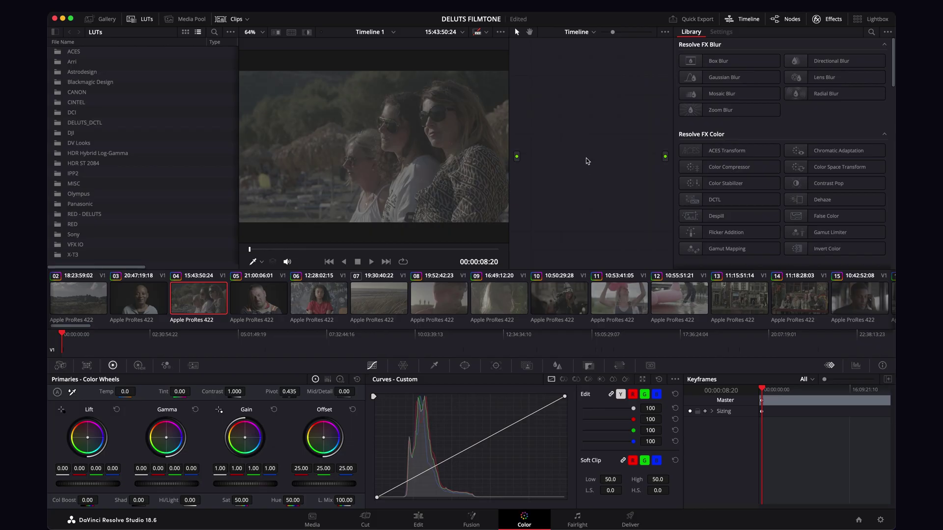
Add Corrector node 01 and wire it from the source input to the output.
{"action": "right_click", "coordinate": [587, 162]}
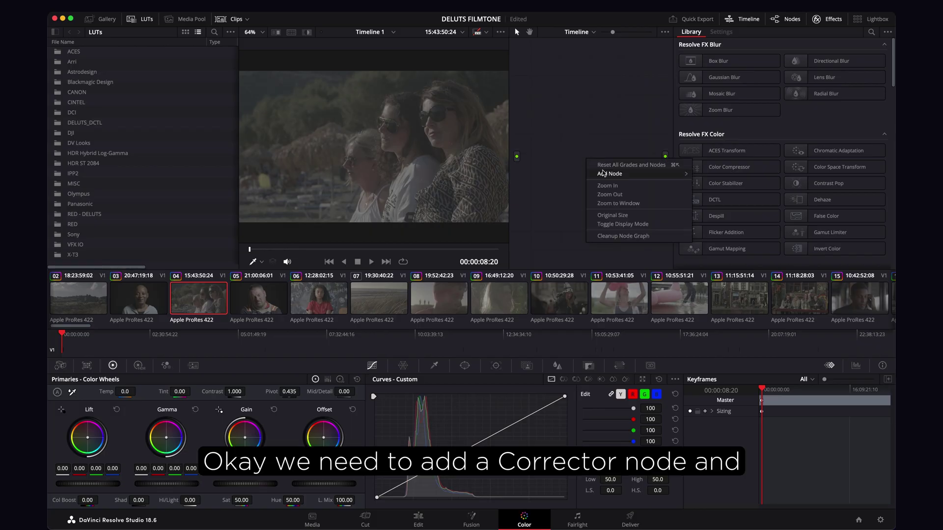
{"action": "mouse_move", "coordinate": [605, 176]}
{"action": "left_click", "coordinate": [714, 174]}
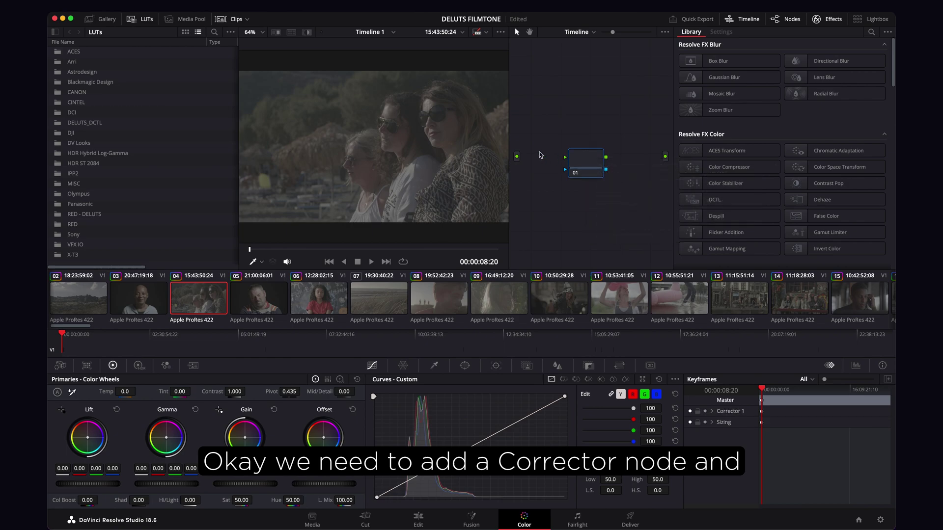
{"action": "left_click_drag", "start_coordinate": [516, 157], "coordinate": [664, 156]}
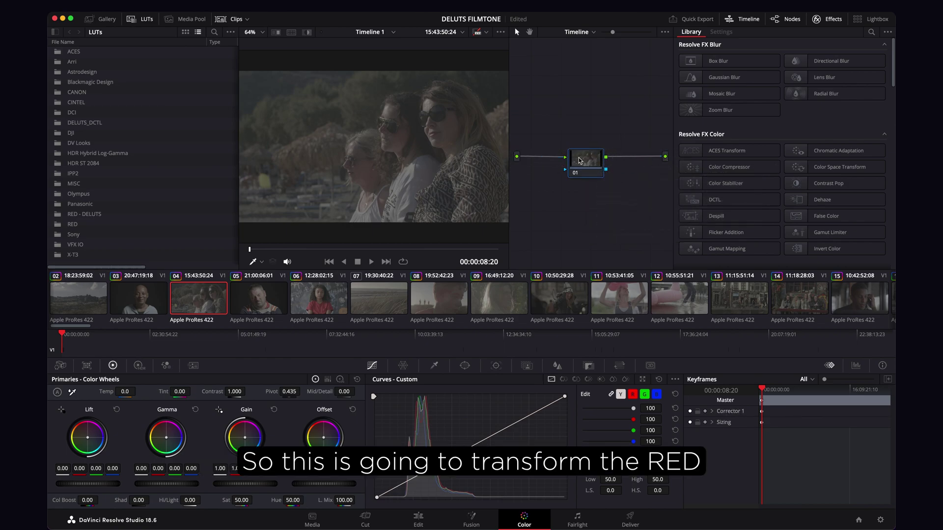
{"action": "left_click_drag", "start_coordinate": [586, 158], "coordinate": [567, 107]}
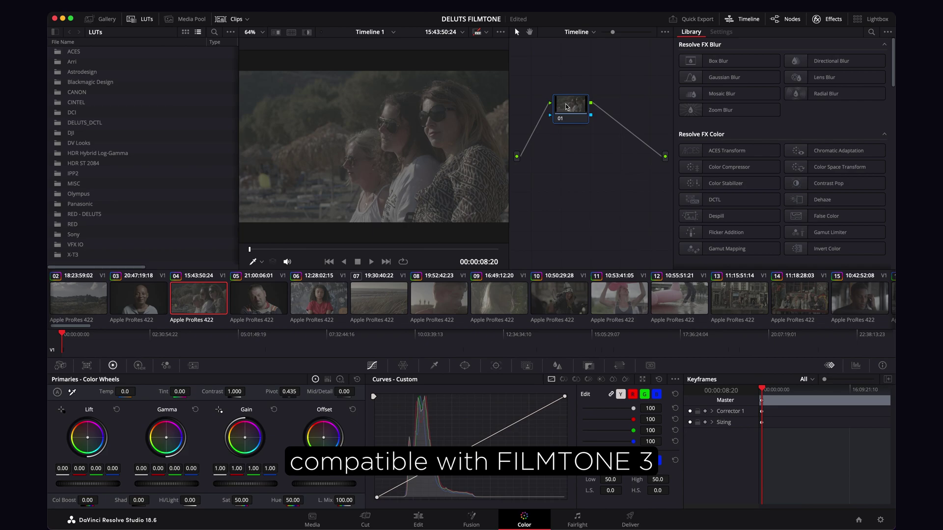
{"action": "left_click_drag", "start_coordinate": [572, 106], "coordinate": [589, 97]}
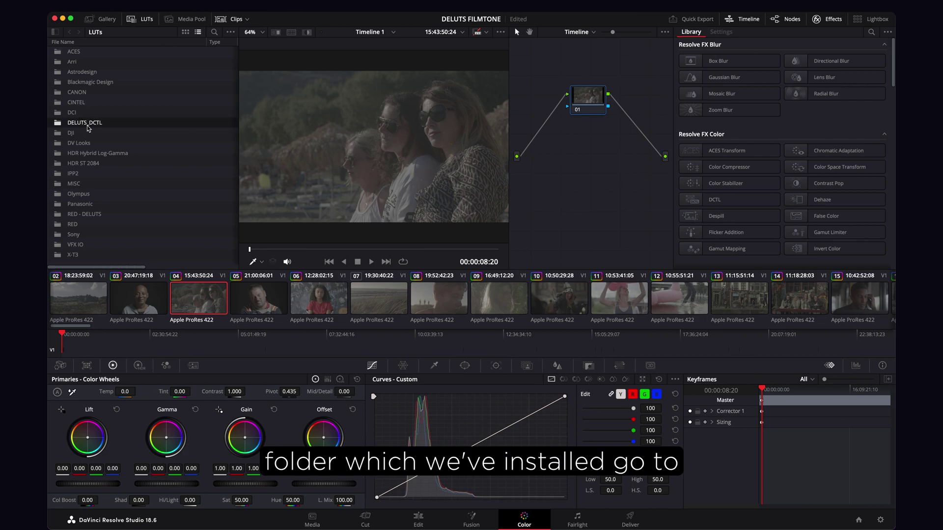
Apply the TRANSFORMS_DCTL RED_RWG_LOG3G10 LUT from DELUTS_DCTL to node 01.
{"action": "double_click", "coordinate": [59, 125]}
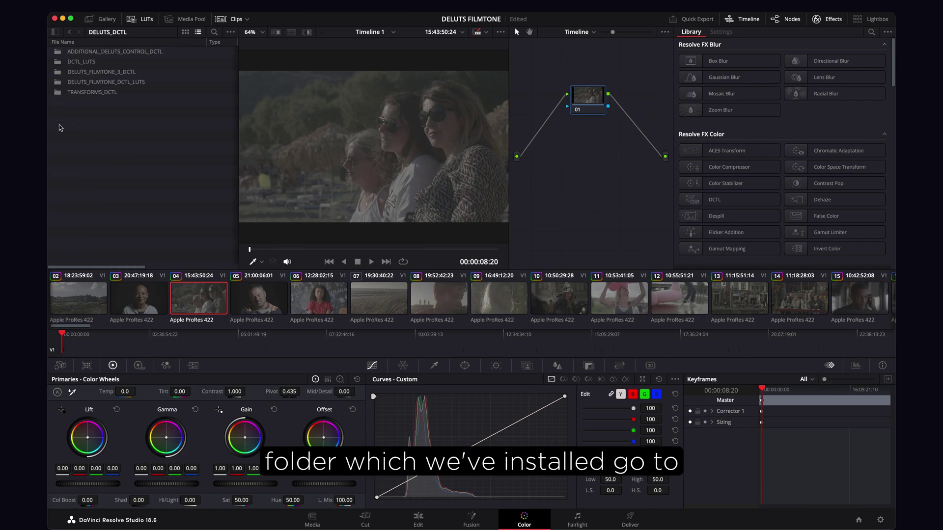
{"action": "double_click", "coordinate": [93, 92]}
{"action": "scroll", "coordinate": [121, 151], "scroll_direction": "down", "scroll_amount": 3}
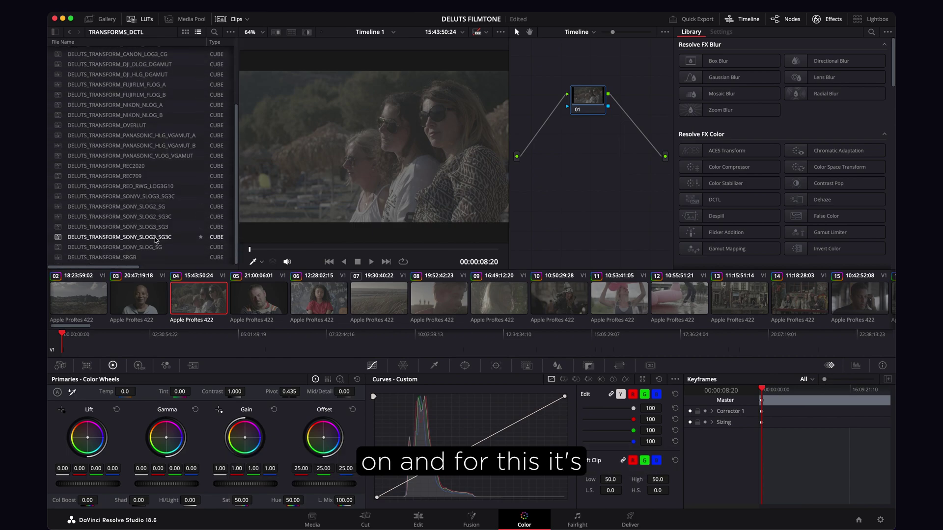
{"action": "scroll", "coordinate": [128, 196], "scroll_direction": "up", "scroll_amount": 2}
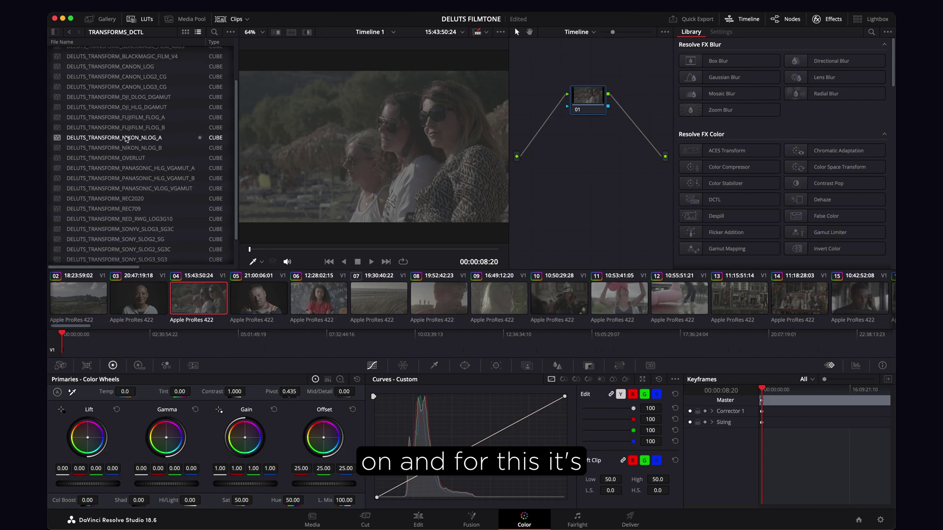
{"action": "double_click", "coordinate": [132, 219]}
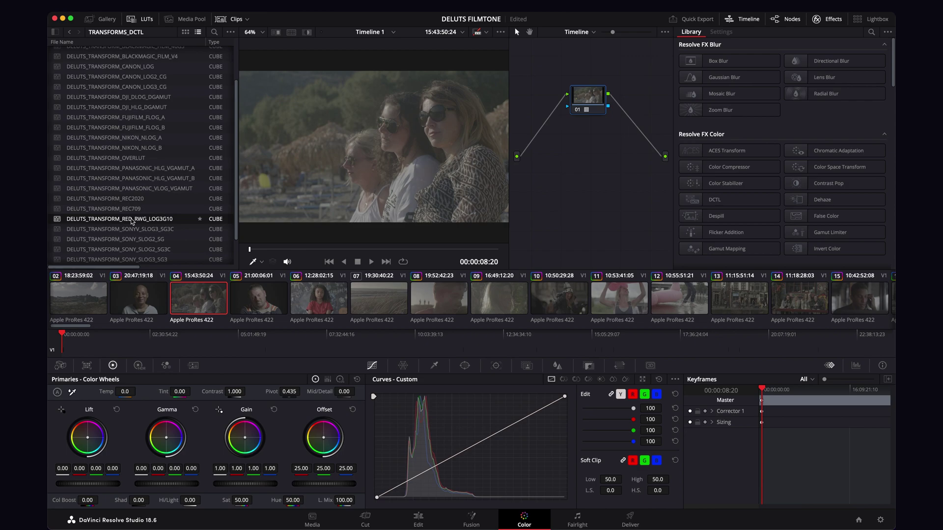
Label node 01 TRANSFORM.
{"action": "left_click_drag", "start_coordinate": [591, 102], "coordinate": [569, 116]}
{"action": "right_click", "coordinate": [569, 116]}
{"action": "left_click", "coordinate": [587, 126]}
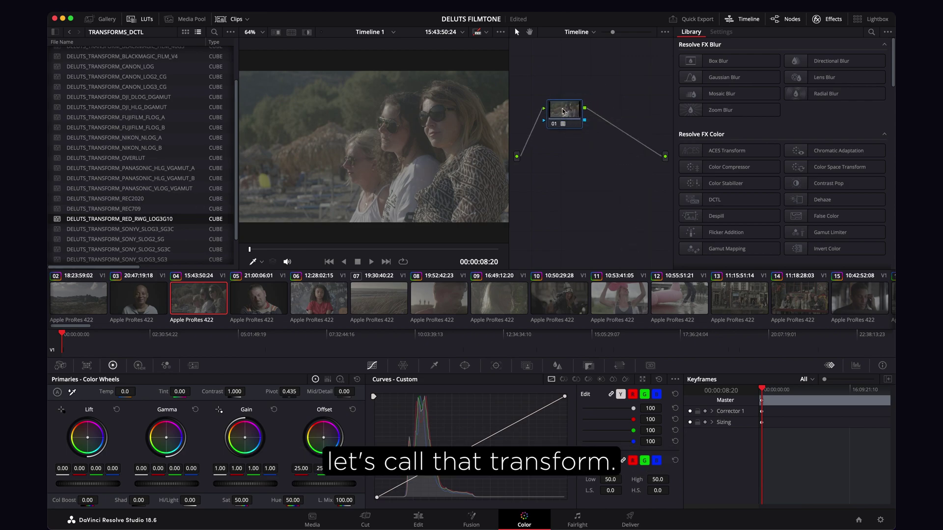
{"action": "type", "text": "TRANSFORM"}
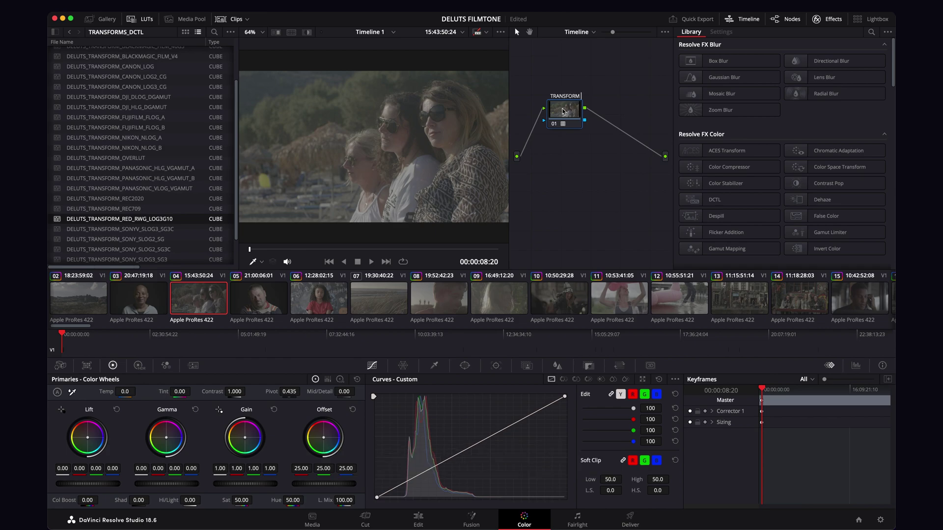
{"action": "key", "text": "Return"}
{"action": "left_click", "coordinate": [619, 84]}
Add serial node 02 after TRANSFORM and apply the DCTL effect to it.
{"action": "left_click", "coordinate": [573, 116]}
{"action": "right_click", "coordinate": [573, 116]}
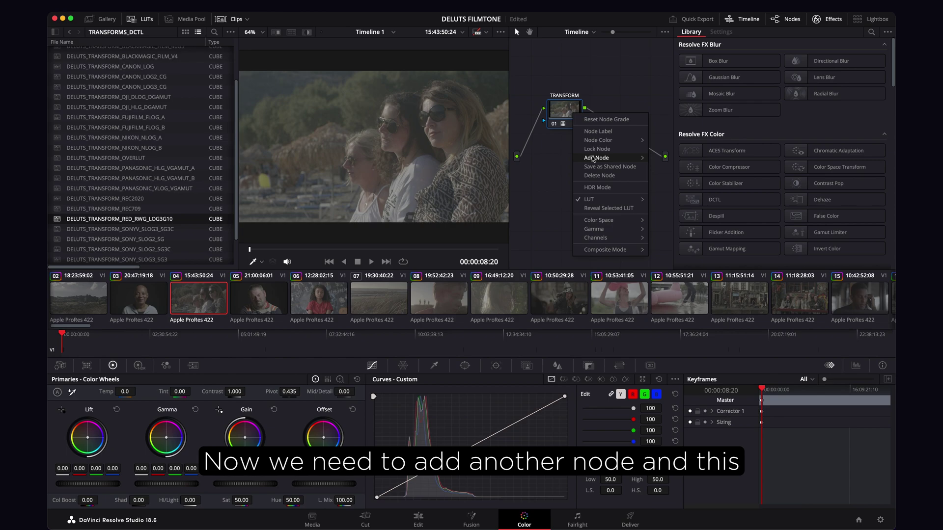
{"action": "mouse_move", "coordinate": [618, 158]}
{"action": "left_click", "coordinate": [663, 157]}
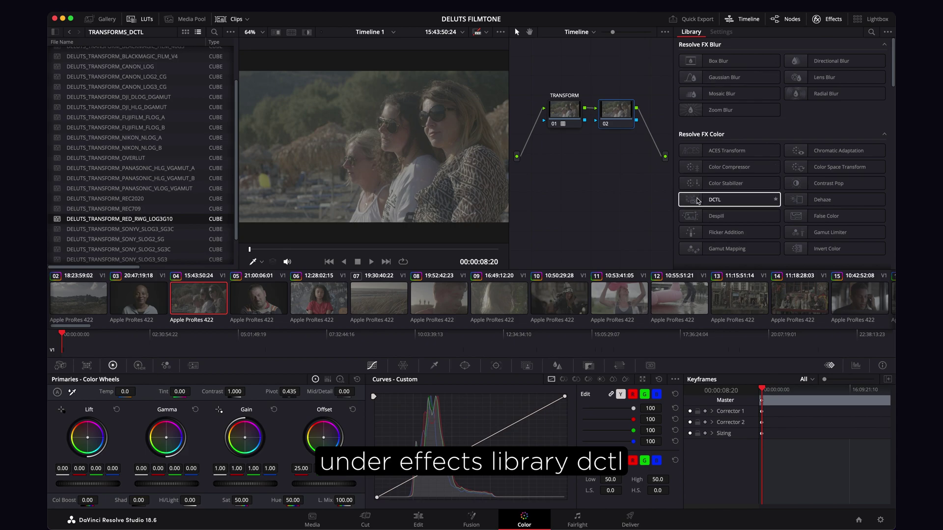
{"action": "left_click", "coordinate": [695, 199]}
{"action": "left_click_drag", "start_coordinate": [695, 199], "coordinate": [616, 116]}
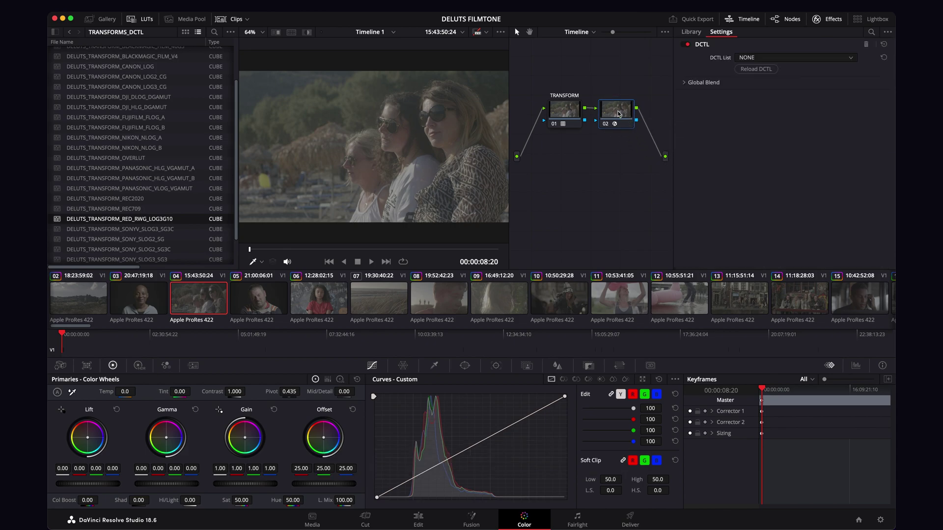
Set node 02's DCTL List to the CS400 CORSICA 04 film look.
{"action": "left_click", "coordinate": [752, 58]}
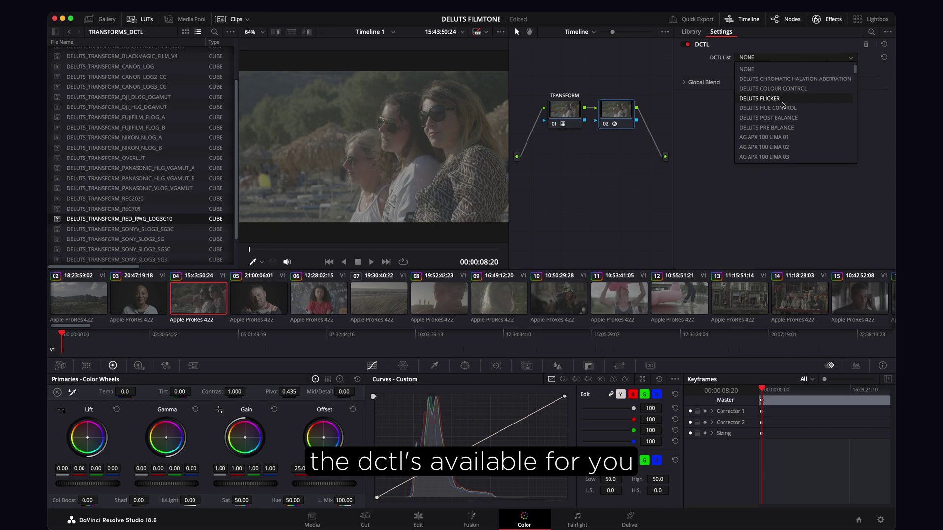
{"action": "scroll", "coordinate": [783, 105], "scroll_direction": "down", "scroll_amount": 15}
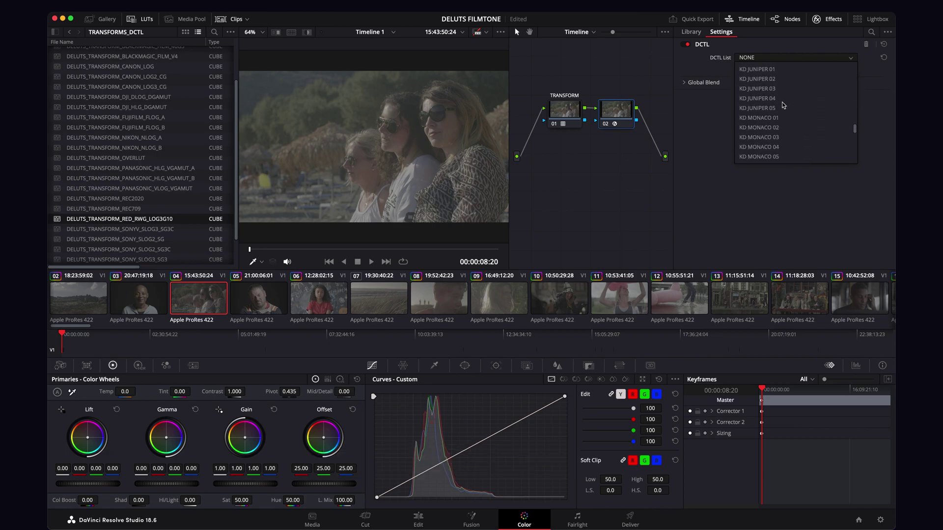
{"action": "scroll", "coordinate": [783, 105], "scroll_direction": "up", "scroll_amount": 6}
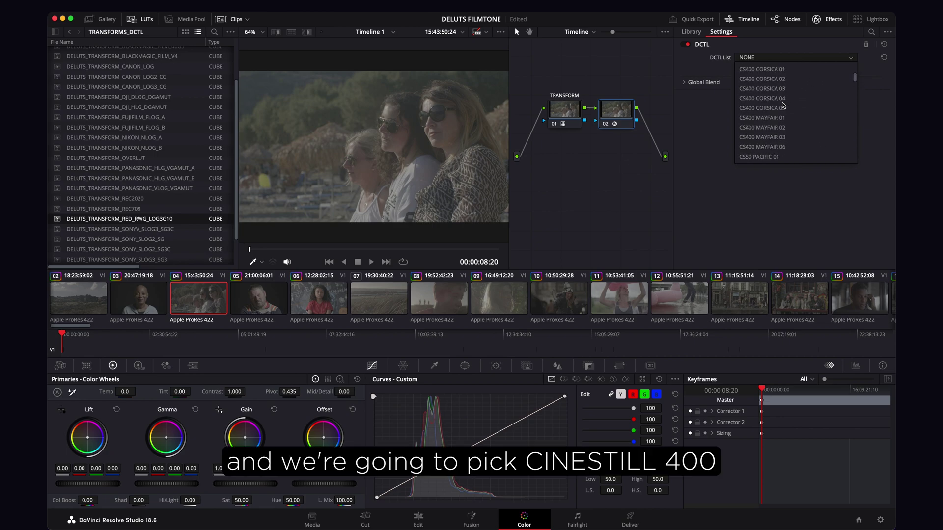
{"action": "scroll", "coordinate": [783, 106], "scroll_direction": "up", "scroll_amount": 5}
{"action": "scroll", "coordinate": [783, 107], "scroll_direction": "down", "scroll_amount": 4}
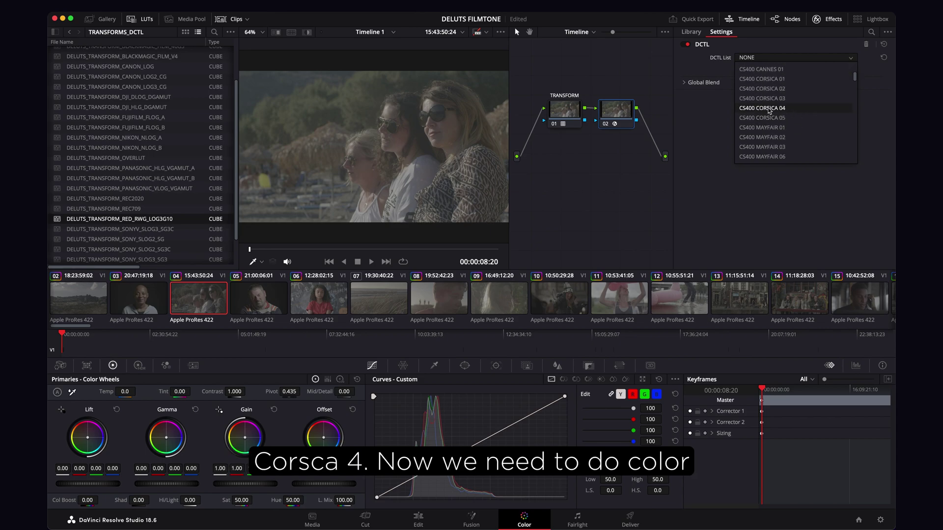
{"action": "left_click", "coordinate": [783, 108]}
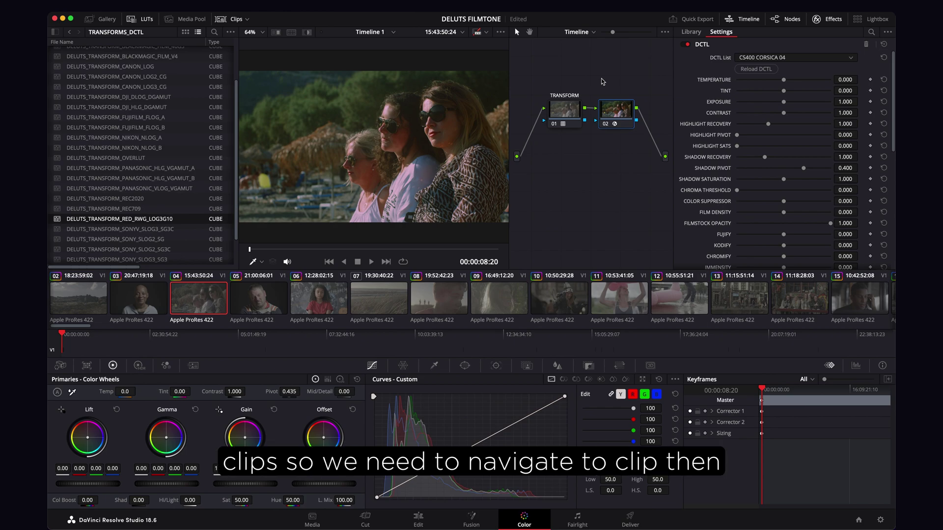
{"action": "left_click", "coordinate": [579, 32]}
In the Clip node graph, add a DCTL to node 01 set to DELUTS PRE BALANCE.
{"action": "left_click", "coordinate": [584, 45]}
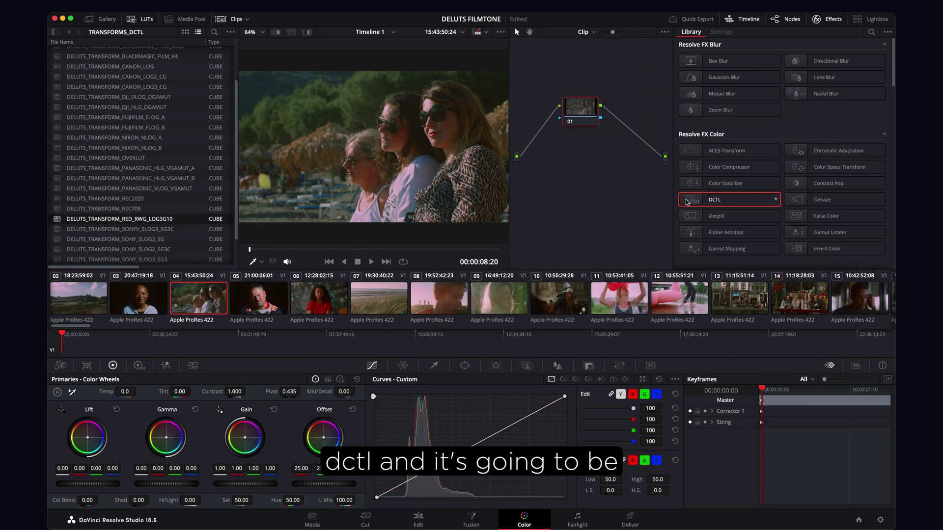
{"action": "left_click_drag", "start_coordinate": [691, 203], "coordinate": [580, 109]}
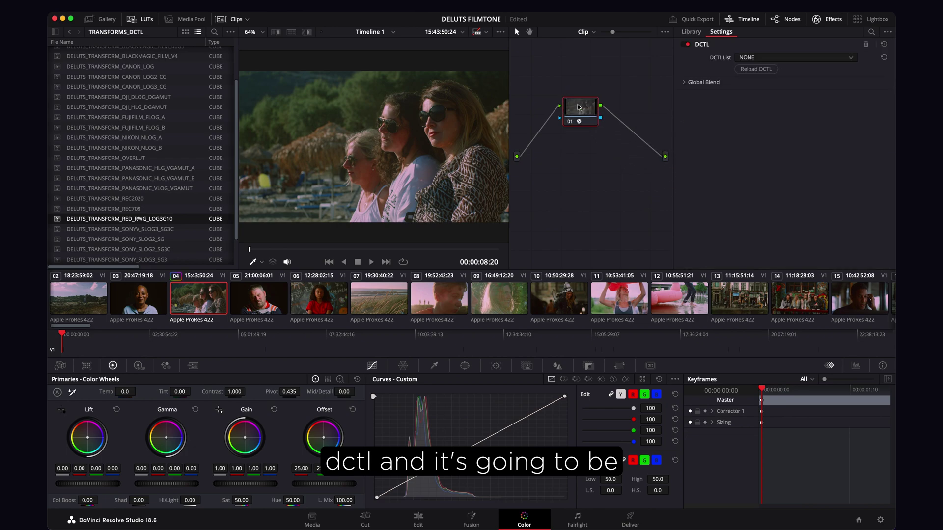
{"action": "left_click", "coordinate": [759, 59]}
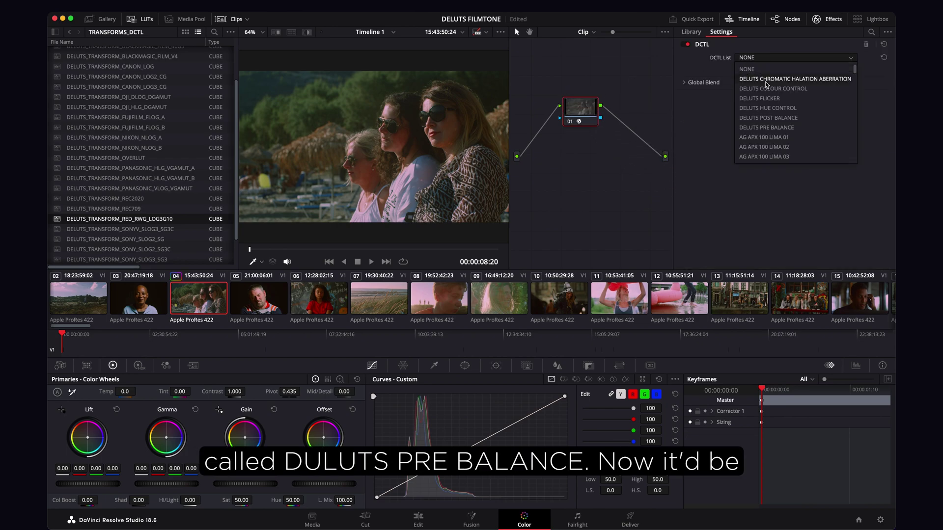
{"action": "left_click", "coordinate": [768, 127]}
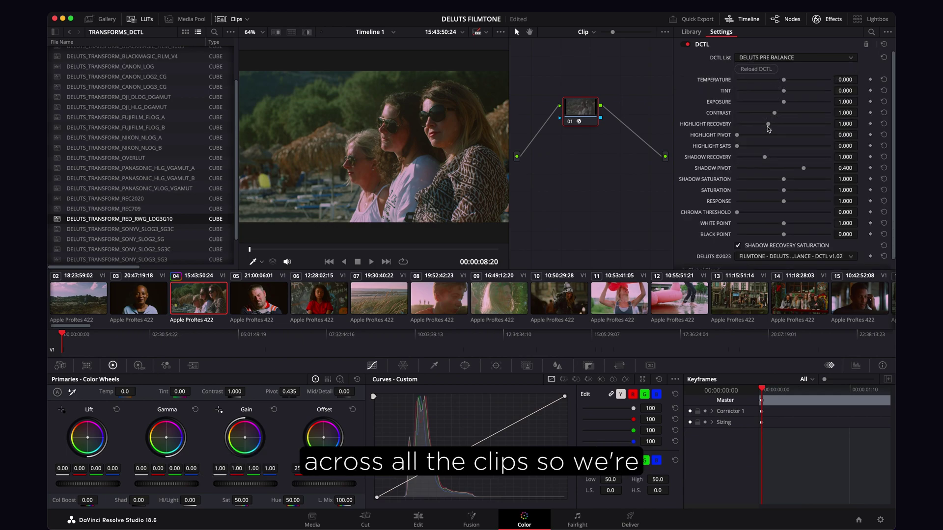
Paste the pre-balance grade to all clips; on clip 06 cool temperature, tint 0.013, exposure 1.170.
{"action": "left_click", "coordinate": [215, 310]}
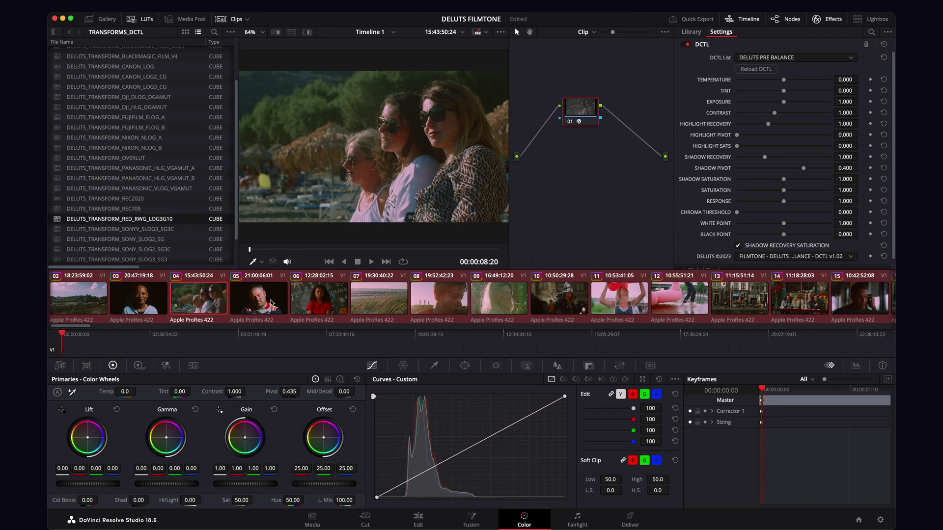
{"action": "left_click", "coordinate": [269, 303]}
{"action": "left_click", "coordinate": [320, 300]}
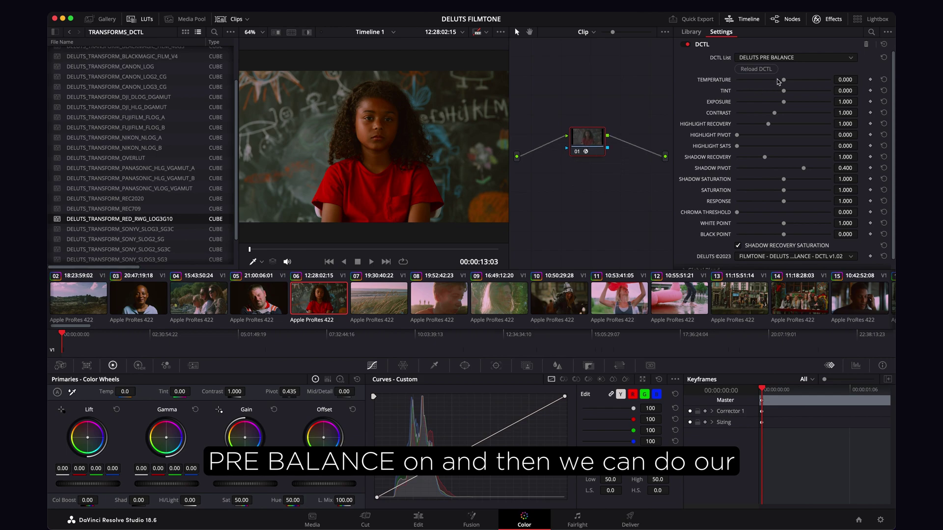
{"action": "left_click", "coordinate": [777, 80]}
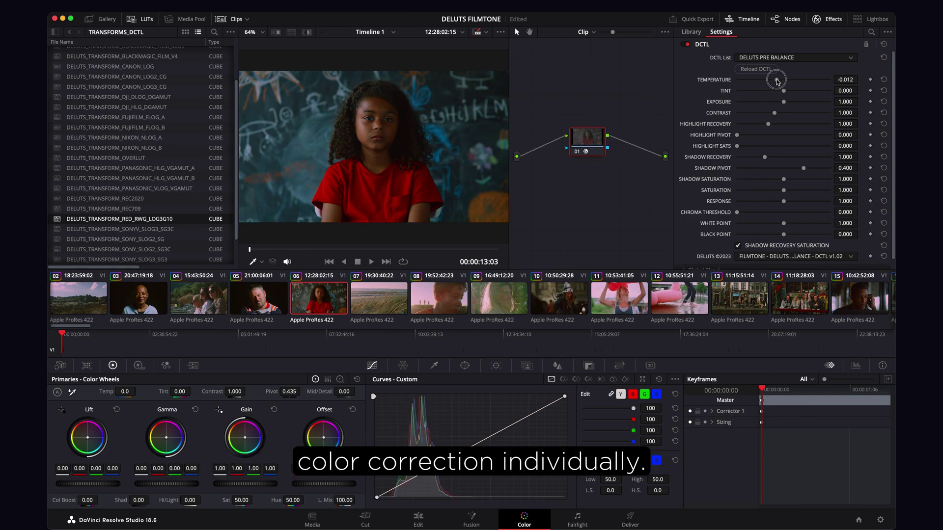
{"action": "left_click_drag", "start_coordinate": [784, 90], "coordinate": [789, 91]}
{"action": "left_click", "coordinate": [790, 101]}
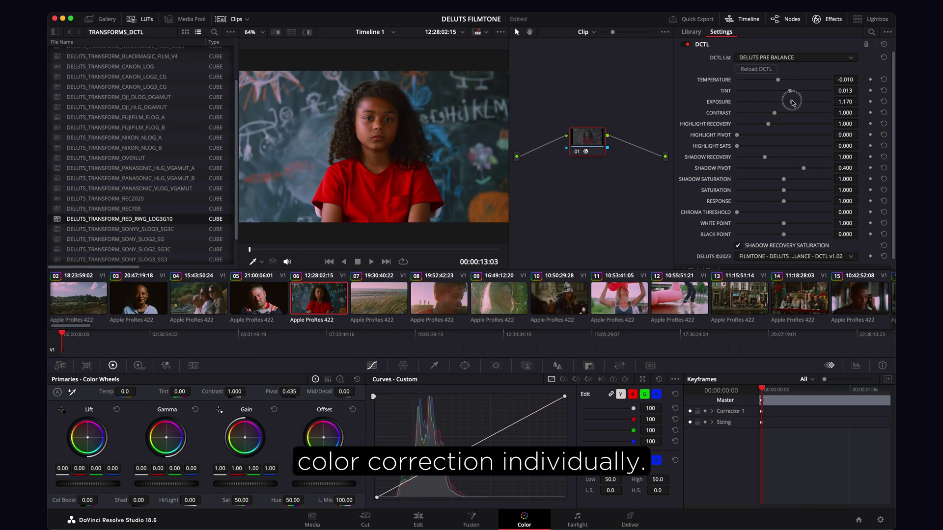
On clip 04, set tint 0.014, temperature 0.000 and exposure 1.047.
{"action": "left_click", "coordinate": [267, 300]}
{"action": "left_click", "coordinate": [207, 302]}
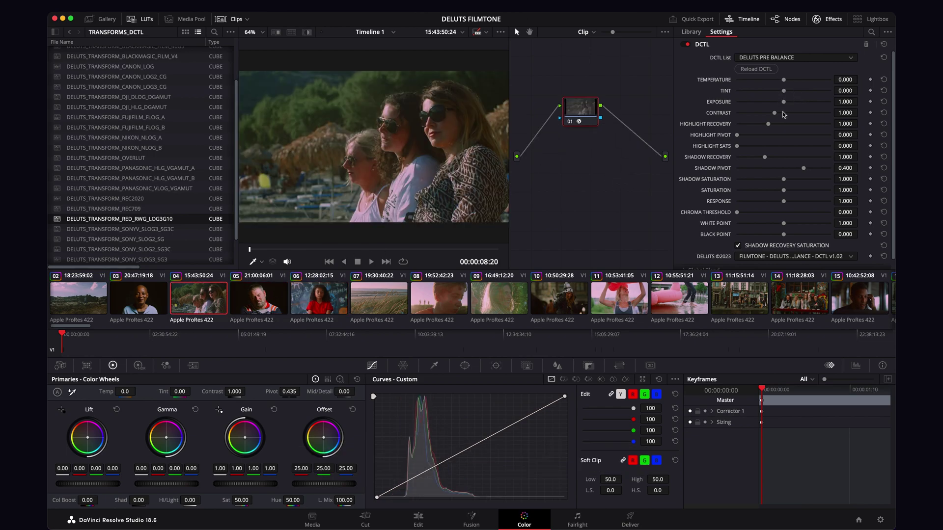
{"action": "left_click", "coordinate": [789, 91]}
{"action": "left_click", "coordinate": [785, 80]}
{"action": "double_click", "coordinate": [784, 80]}
{"action": "left_click", "coordinate": [786, 103]}
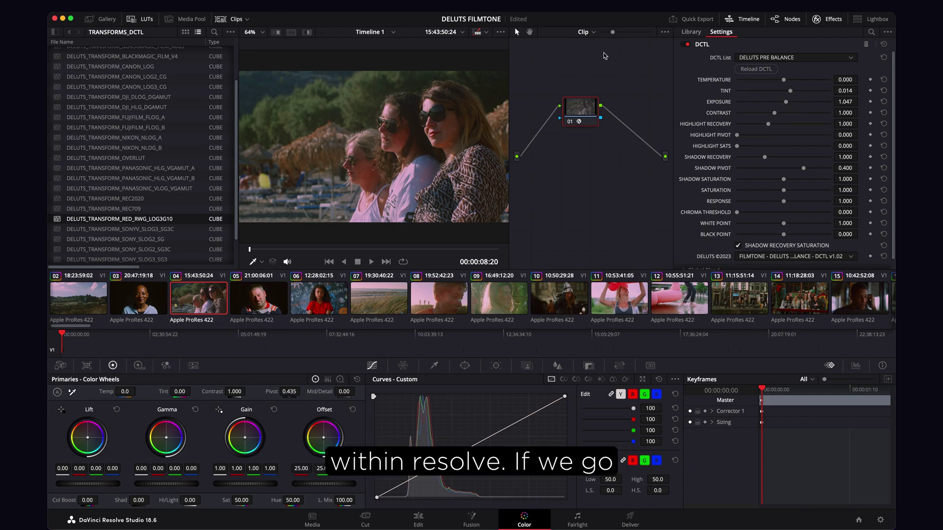
{"action": "left_click", "coordinate": [584, 32]}
Switch to the Timeline node graph and label node 02 LOOK, reviewing its CS400 CORSICA 04 settings.
{"action": "left_click", "coordinate": [590, 53]}
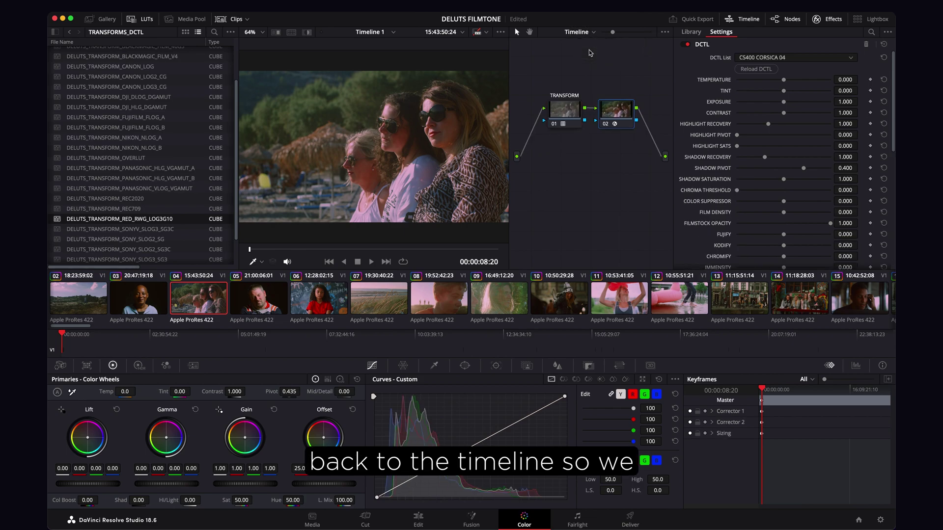
{"action": "left_click", "coordinate": [565, 110]}
{"action": "left_click", "coordinate": [604, 112]}
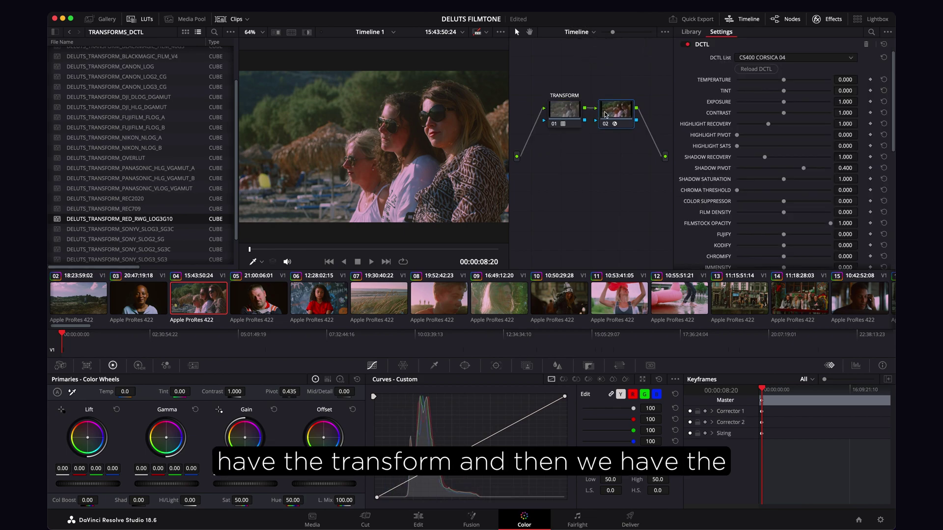
{"action": "right_click", "coordinate": [618, 117]}
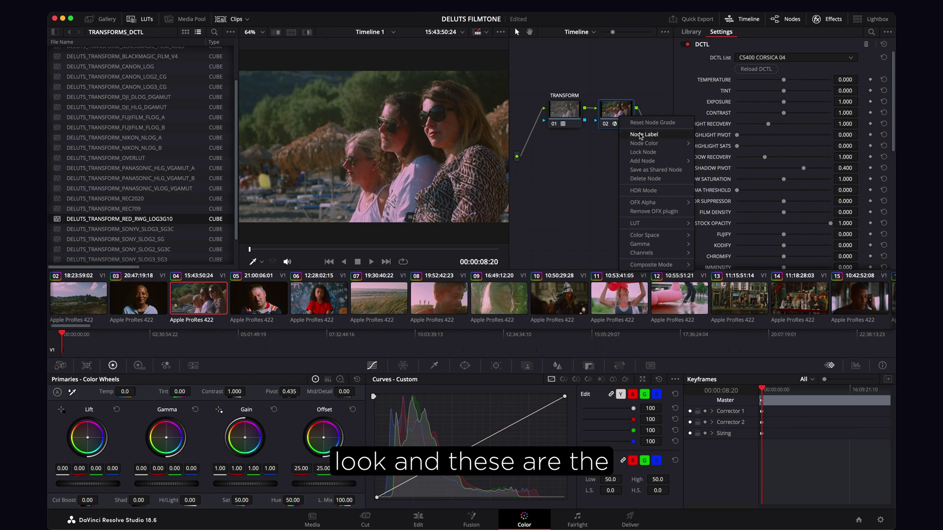
{"action": "left_click", "coordinate": [640, 135]}
{"action": "type", "text": "LOOK"}
{"action": "key", "text": "Return"}
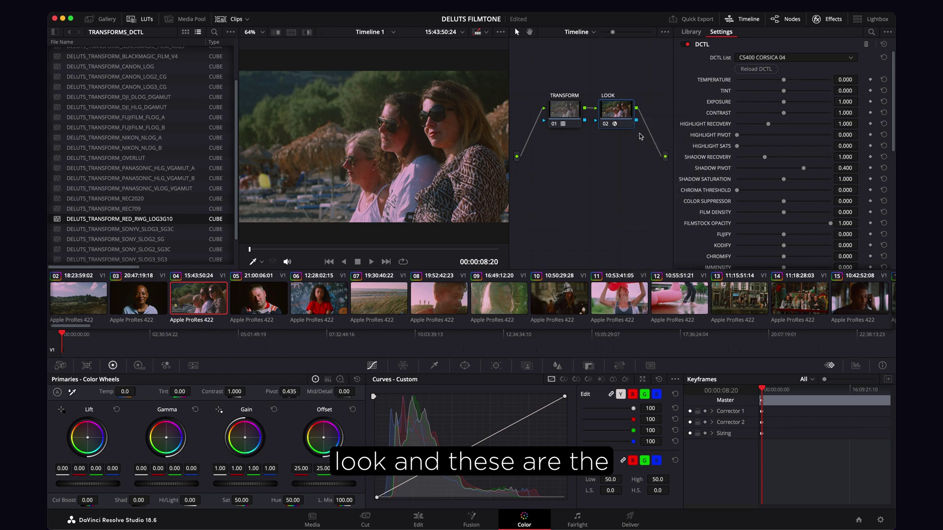
{"action": "scroll", "coordinate": [724, 131], "scroll_direction": "down", "scroll_amount": 2}
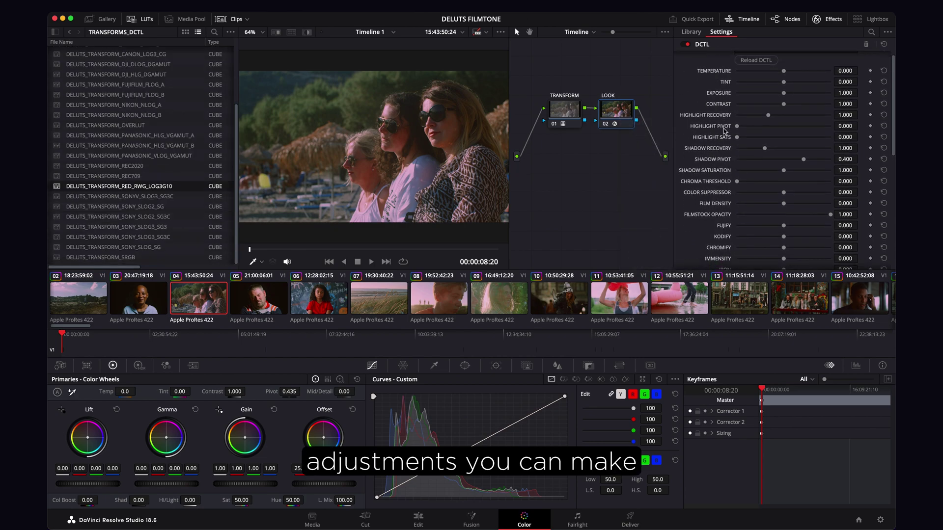
{"action": "scroll", "coordinate": [724, 130], "scroll_direction": "down", "scroll_amount": 3}
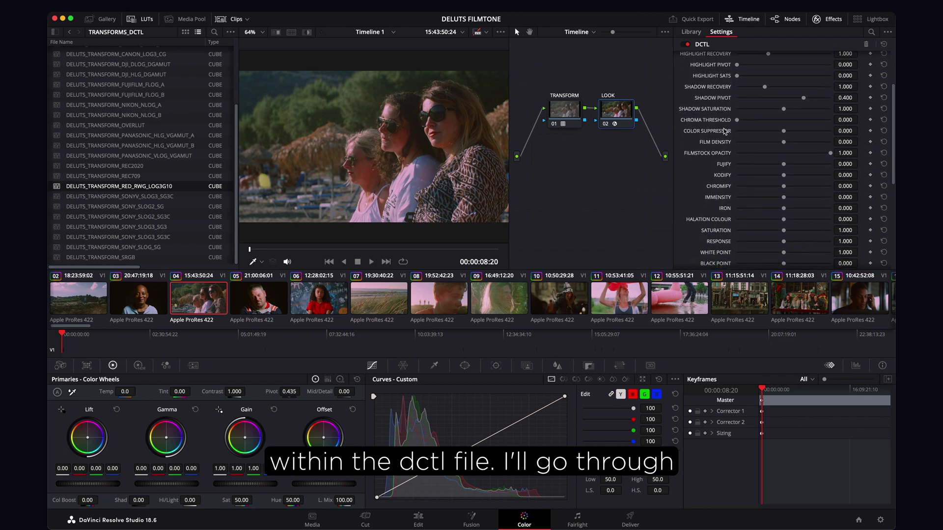
{"action": "scroll", "coordinate": [725, 130], "scroll_direction": "down", "scroll_amount": 3}
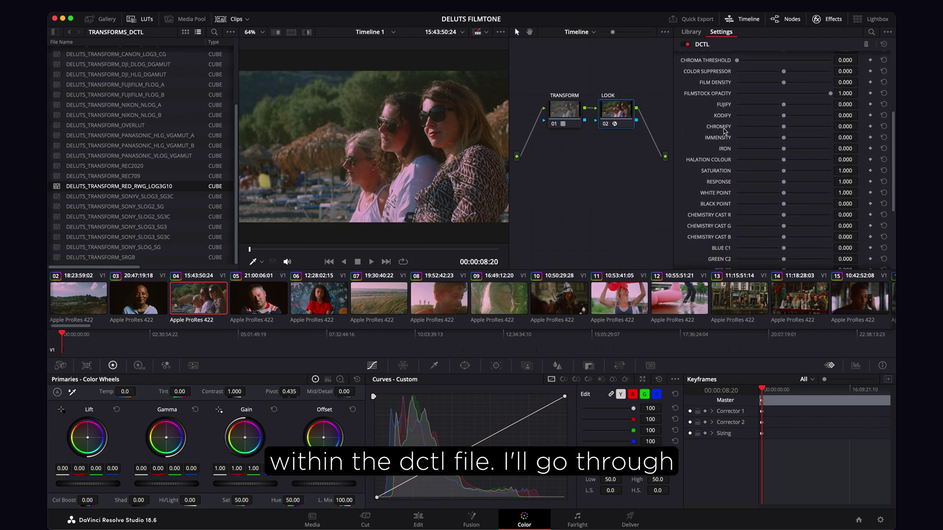
{"action": "scroll", "coordinate": [724, 131], "scroll_direction": "down", "scroll_amount": 4}
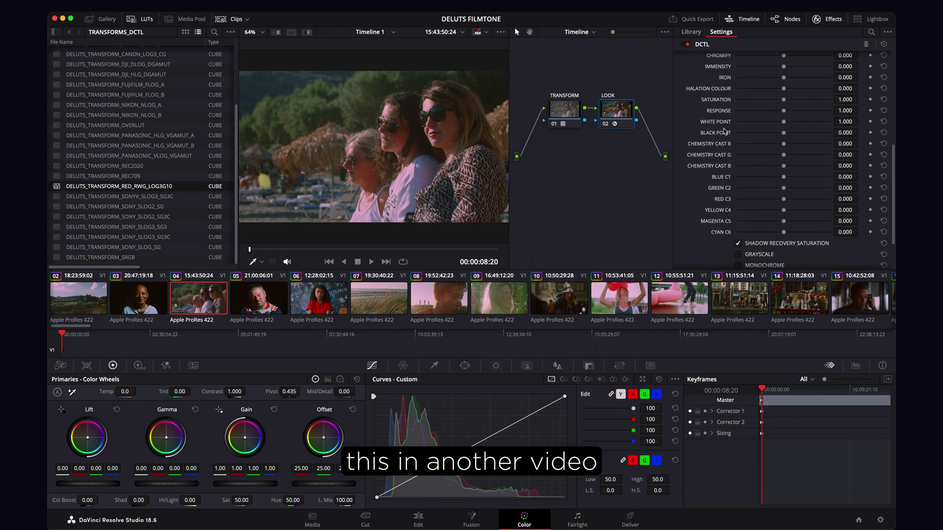
{"action": "scroll", "coordinate": [724, 130], "scroll_direction": "down", "scroll_amount": 1}
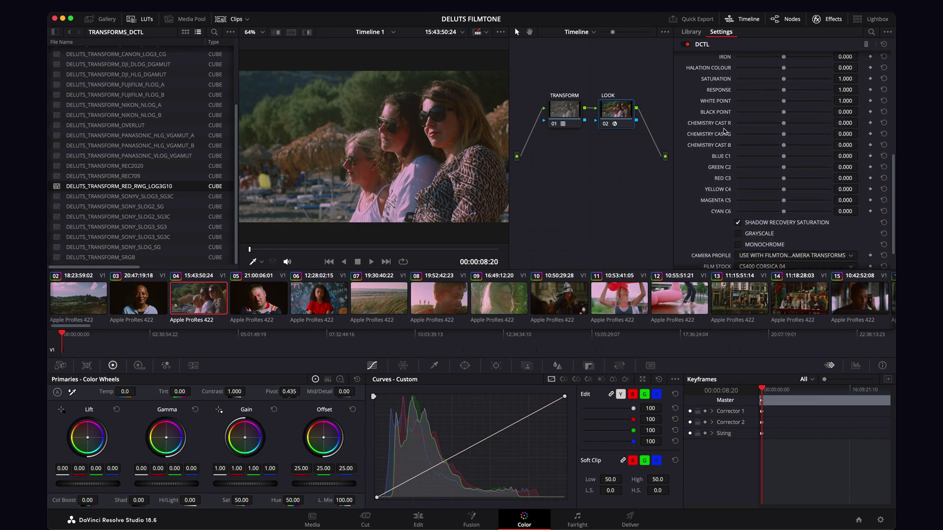
{"action": "scroll", "coordinate": [724, 131], "scroll_direction": "up", "scroll_amount": 8}
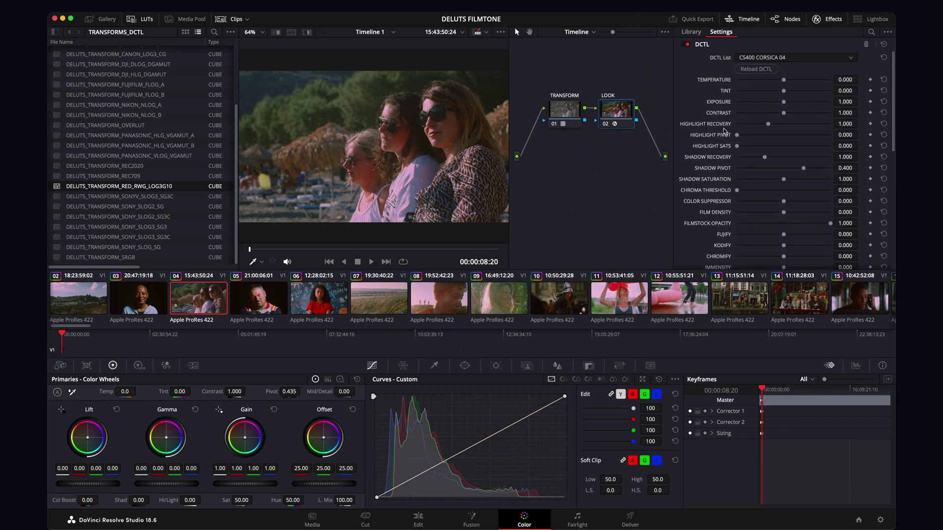